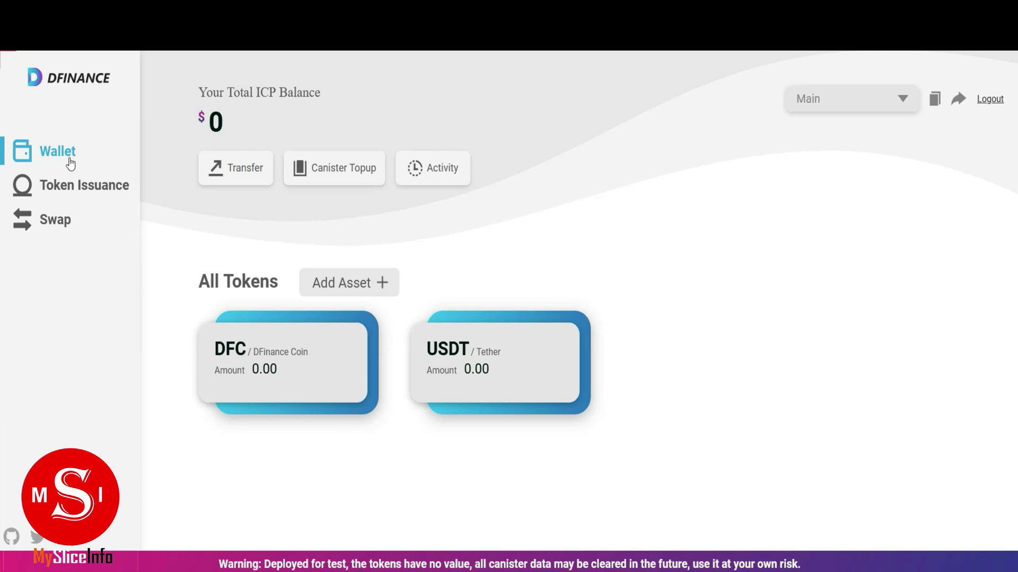
left_click(64, 192)
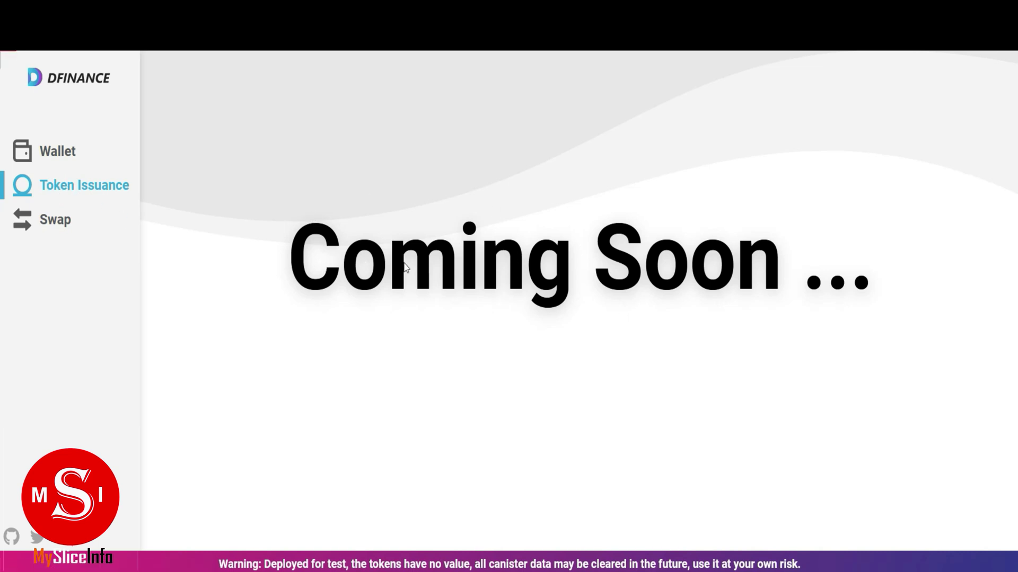
left_click(47, 221)
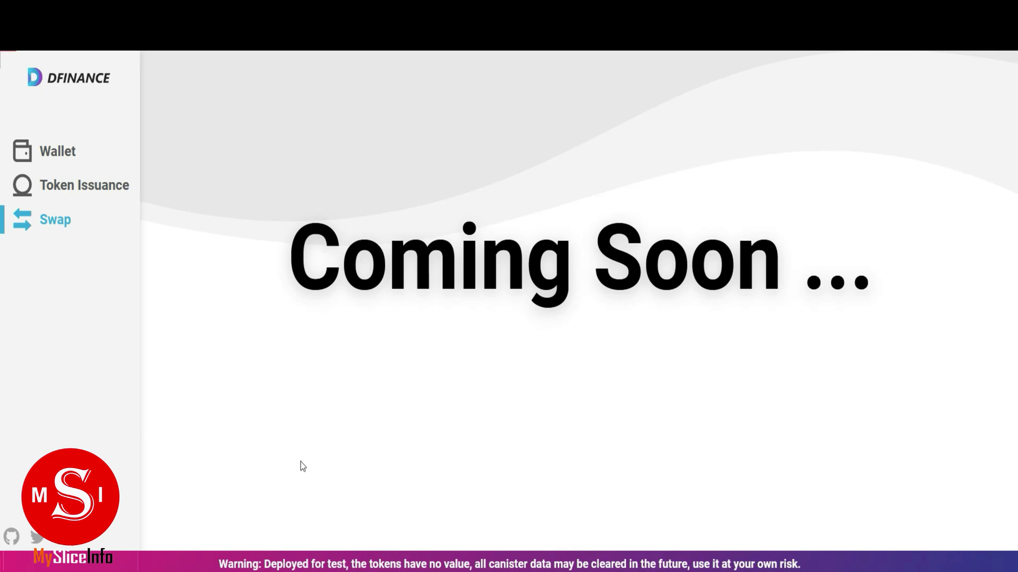
left_click(56, 151)
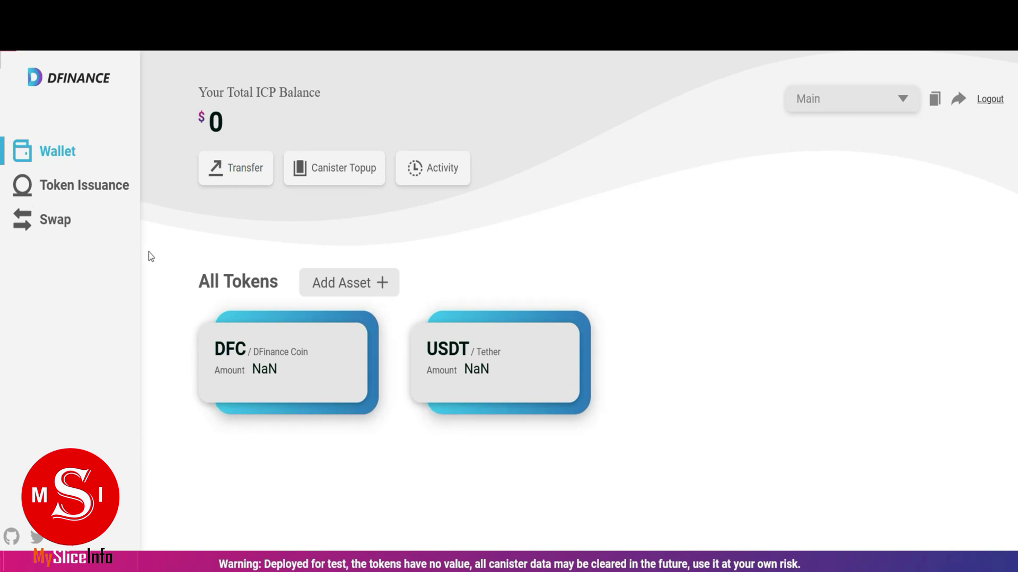
left_click(32, 228)
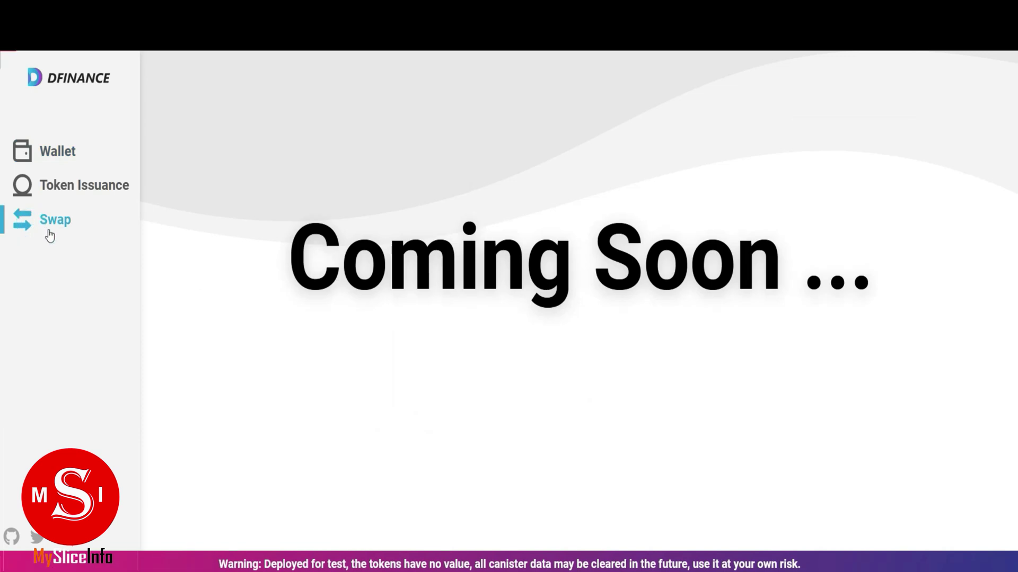
left_click(65, 189)
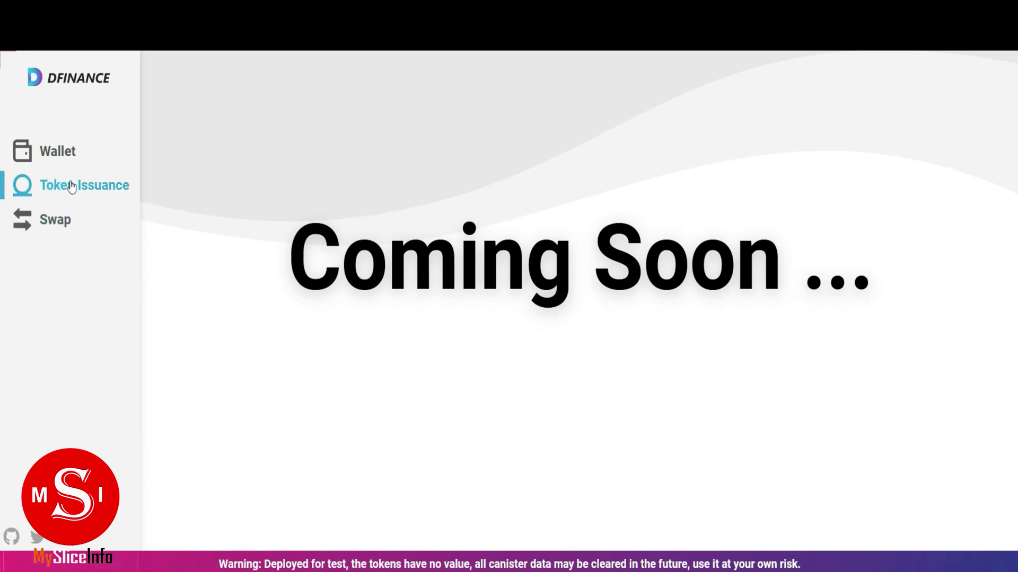
left_click(65, 183)
mouse_move(346, 539)
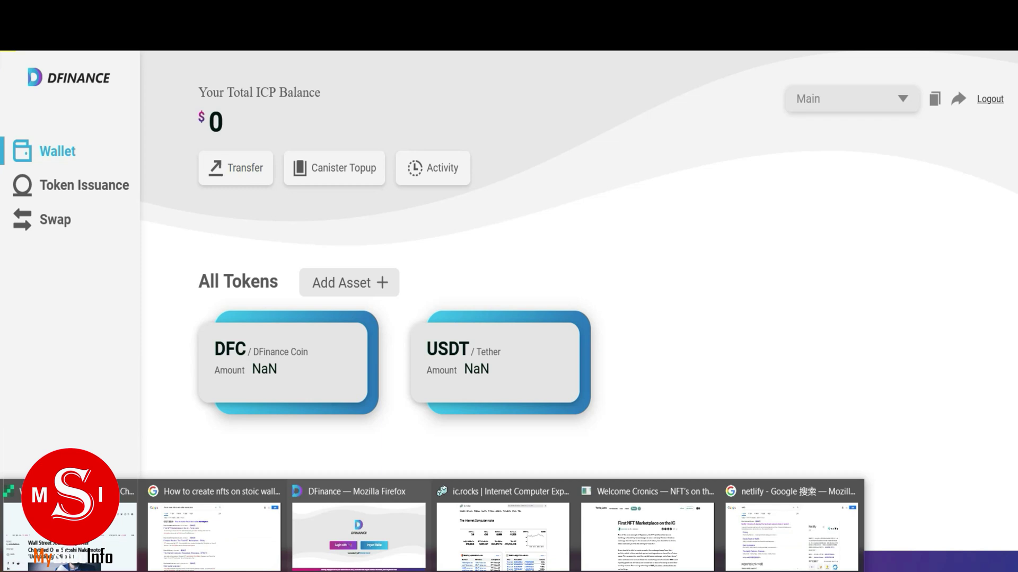
Bring the Stoic Wallet window to the front, showing the empty Account Details page.
left_click(767, 525)
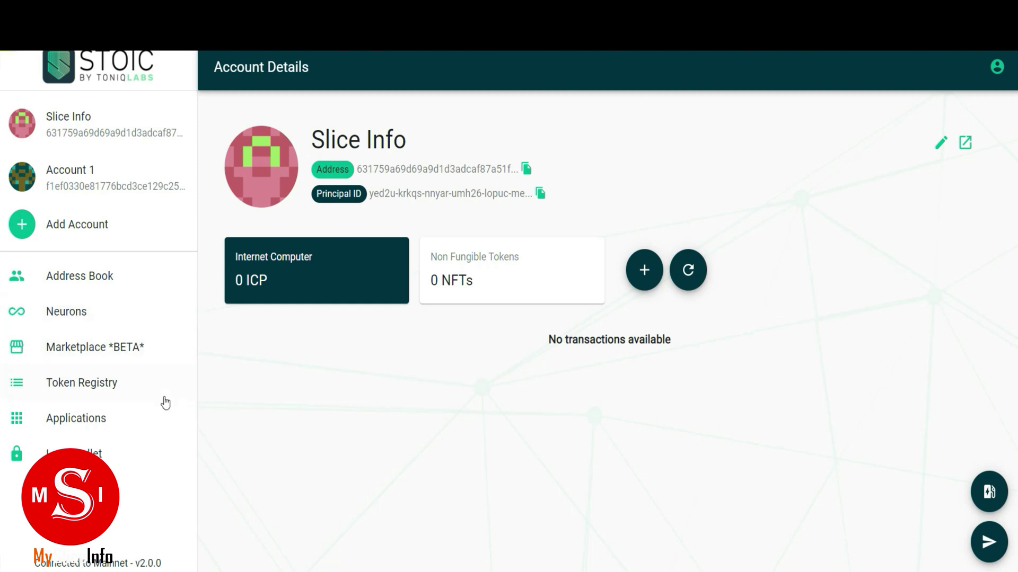
Open the Token Registry and browse its table, selecting the Swappers token row.
left_click(79, 390)
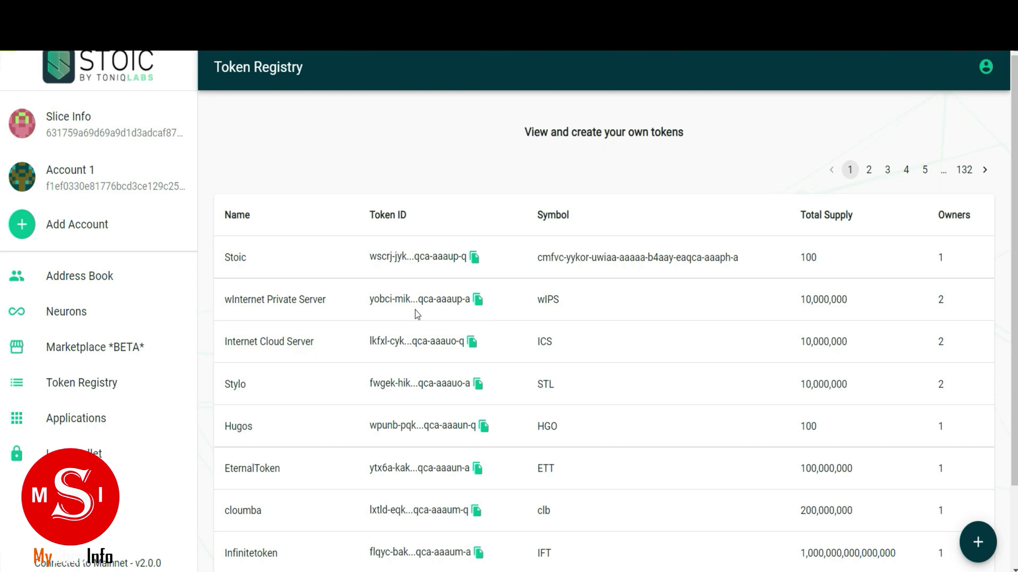
scroll(543, 382, "down", 2)
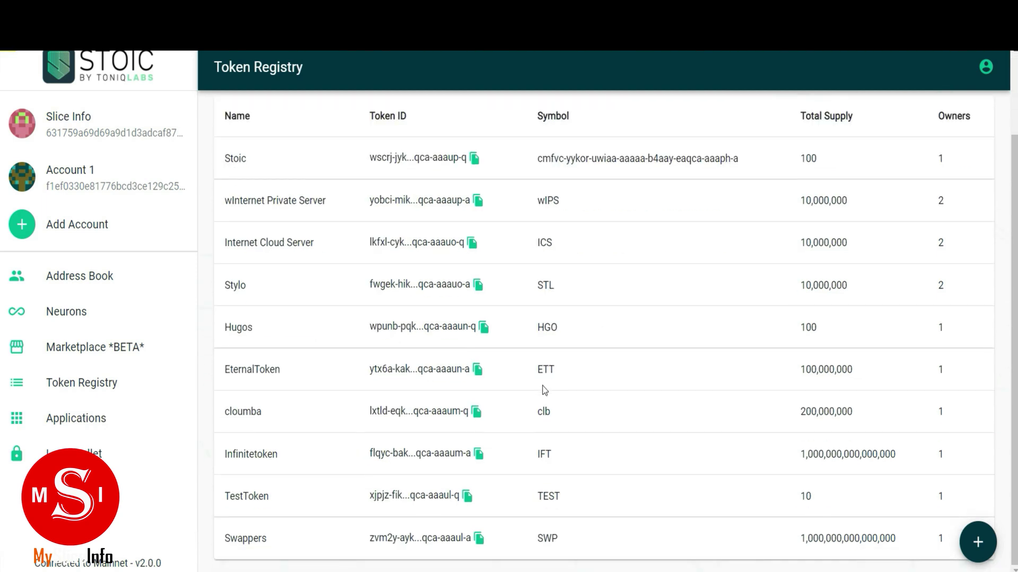
scroll(593, 427, "up", 2)
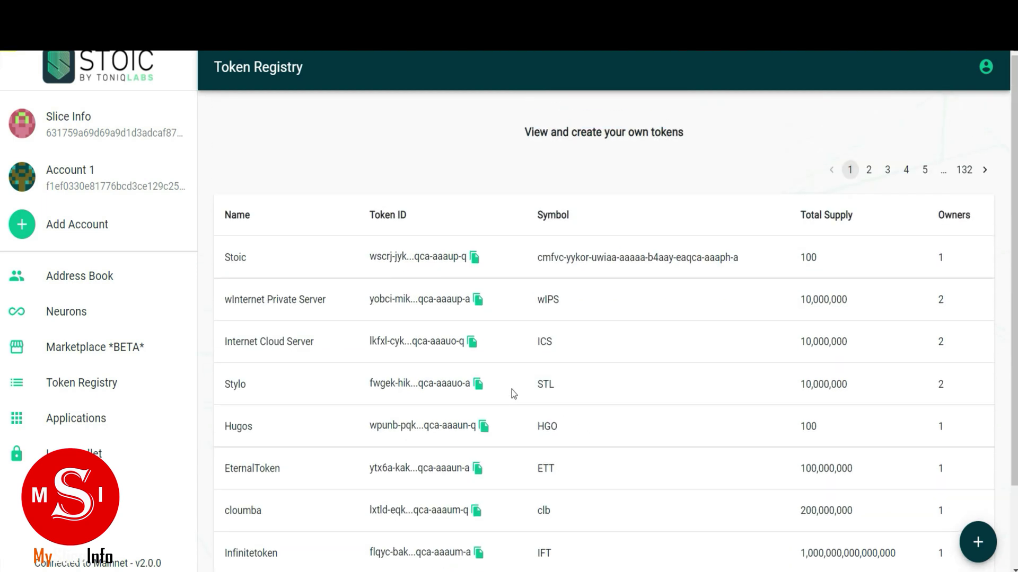
scroll(504, 438, "down", 2)
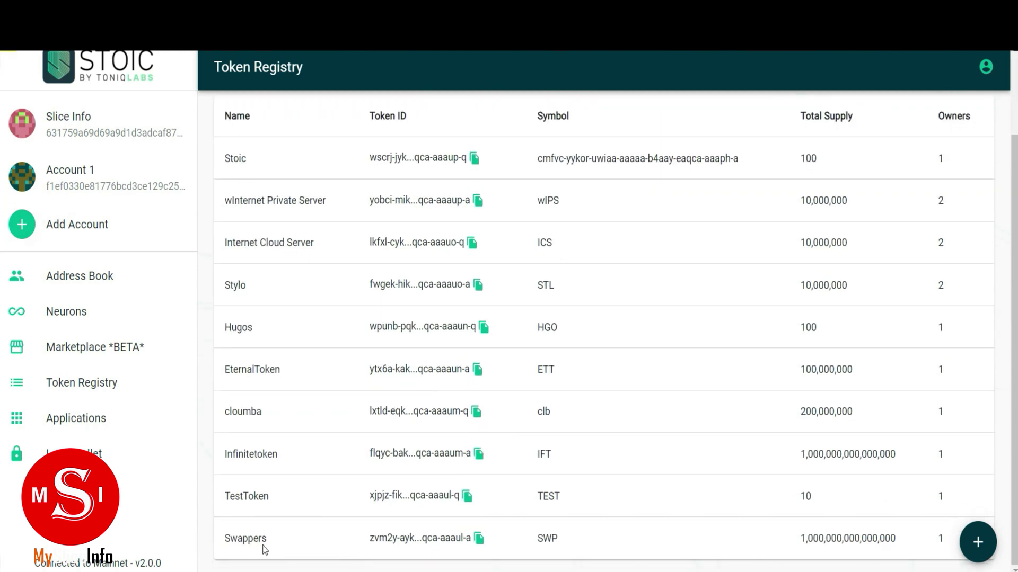
left_click_drag(228, 539, 895, 533)
scroll(661, 546, "up", 2)
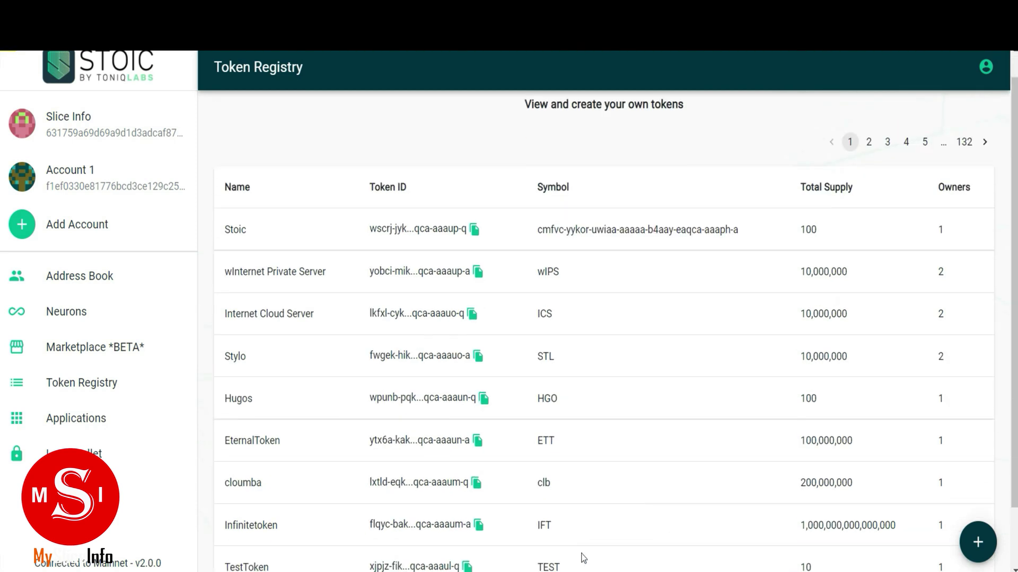
scroll(583, 554, "down", 2)
scroll(742, 530, "up", 1)
scroll(934, 559, "down", 1)
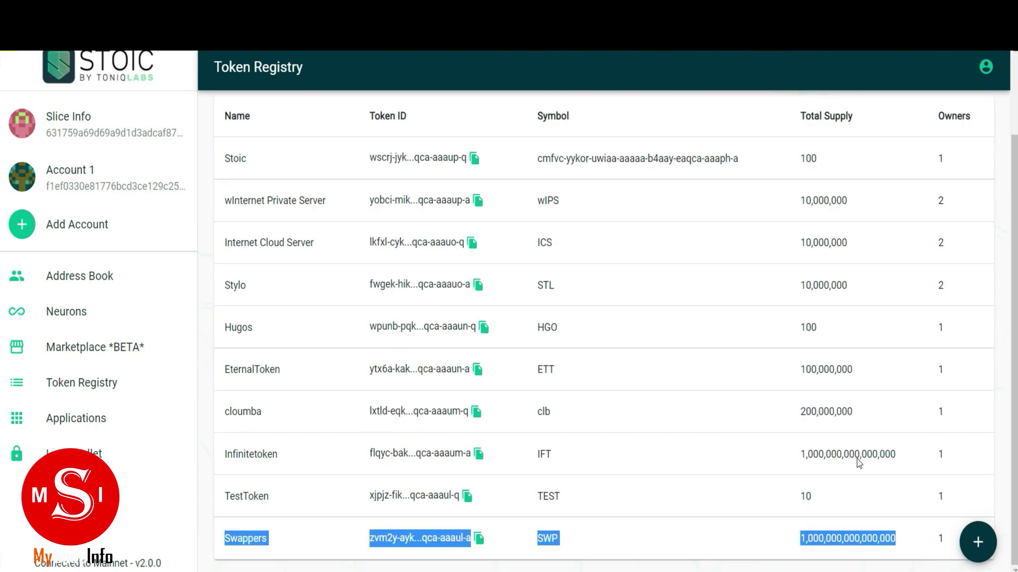
scroll(843, 422, "up", 3)
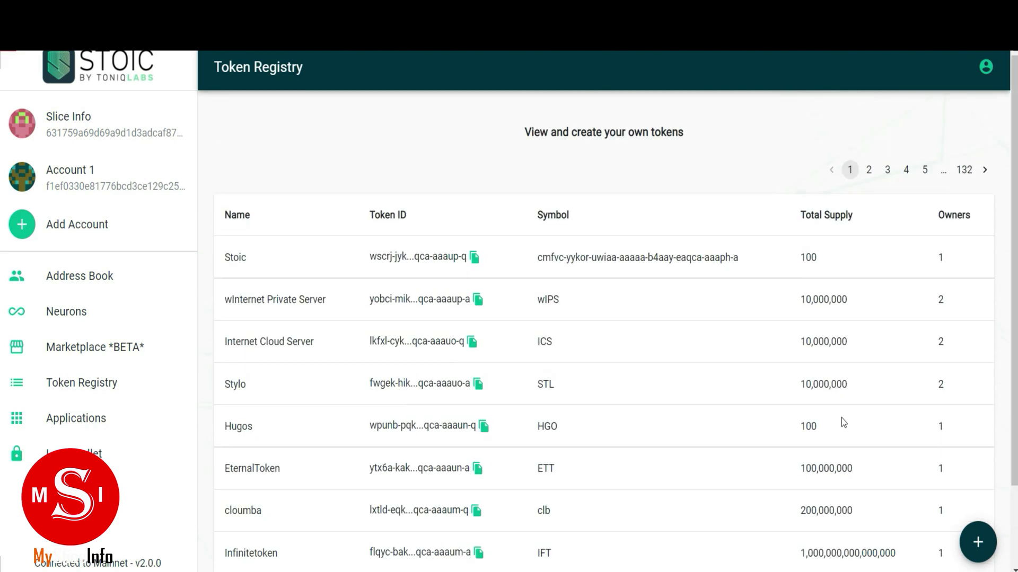
Jump to registry page 132, back to page 131, and open Create your own Token.
left_click(964, 170)
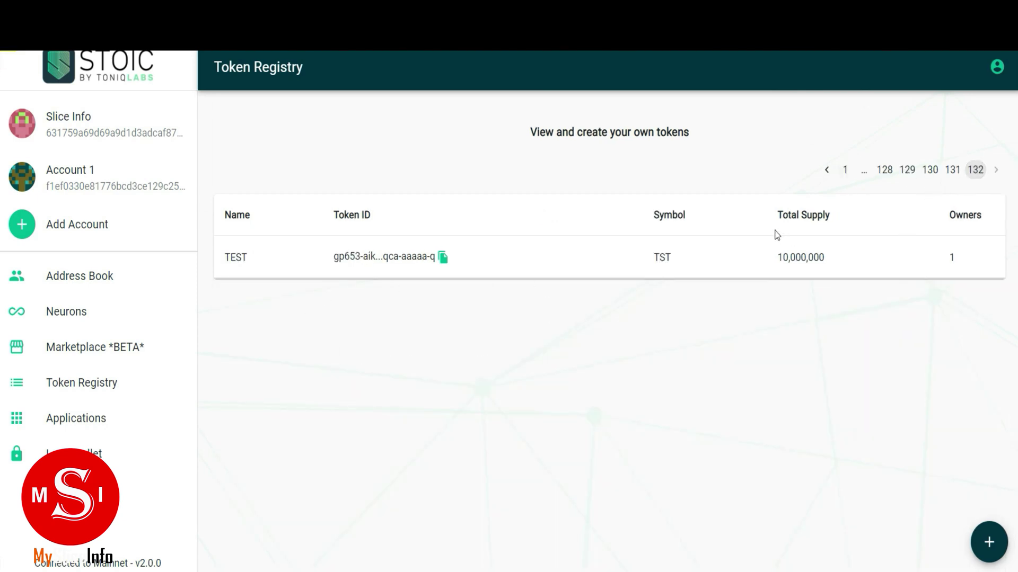
left_click(826, 171)
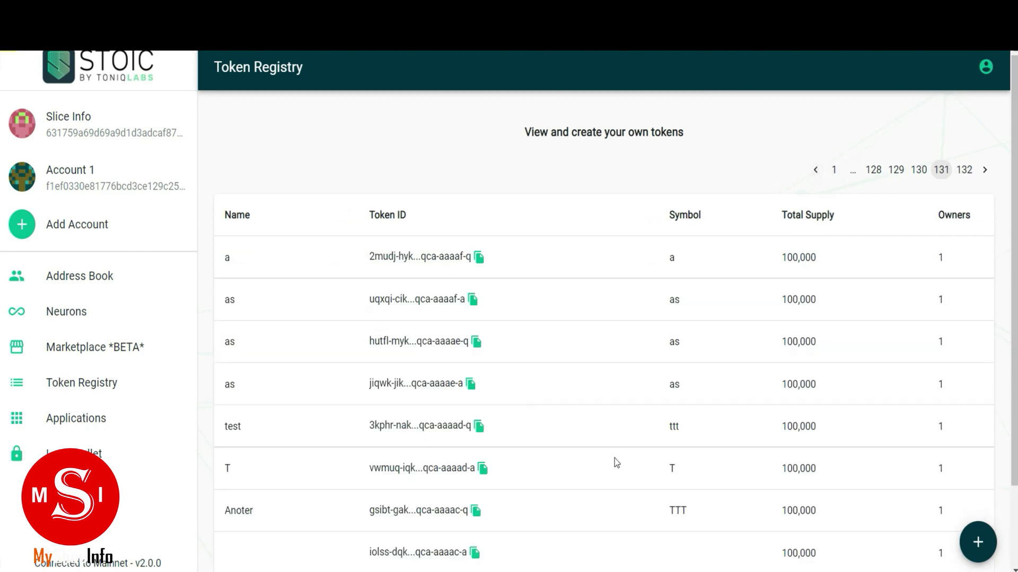
scroll(792, 453, "down", 3)
scroll(488, 408, "up", 3)
scroll(543, 442, "down", 3)
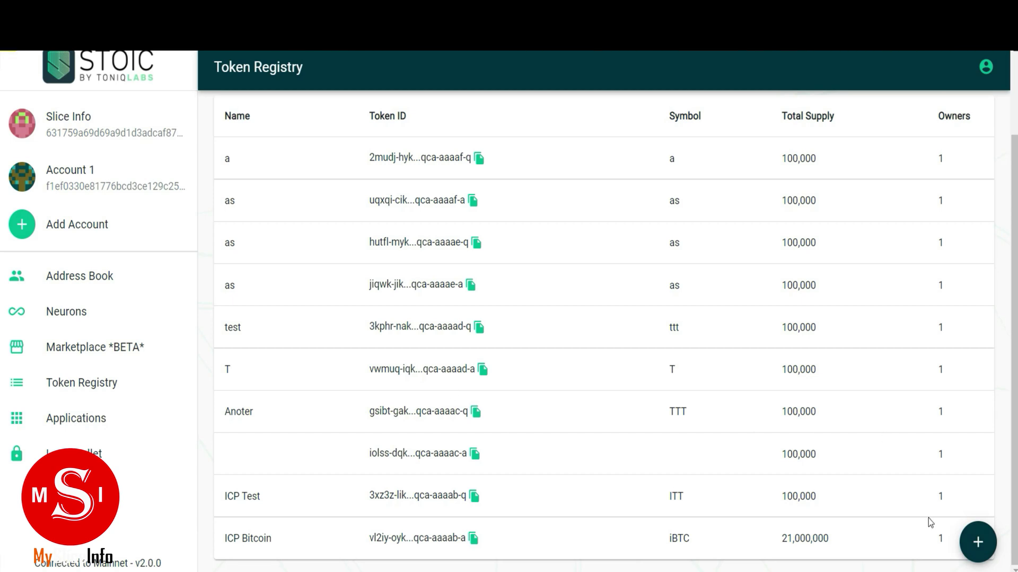
left_click(976, 543)
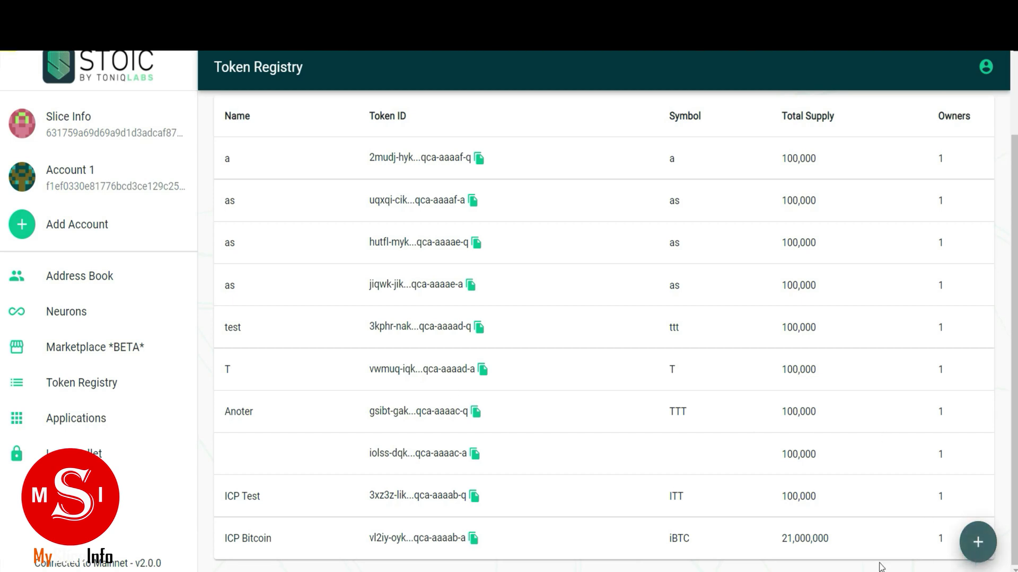
left_click(977, 542)
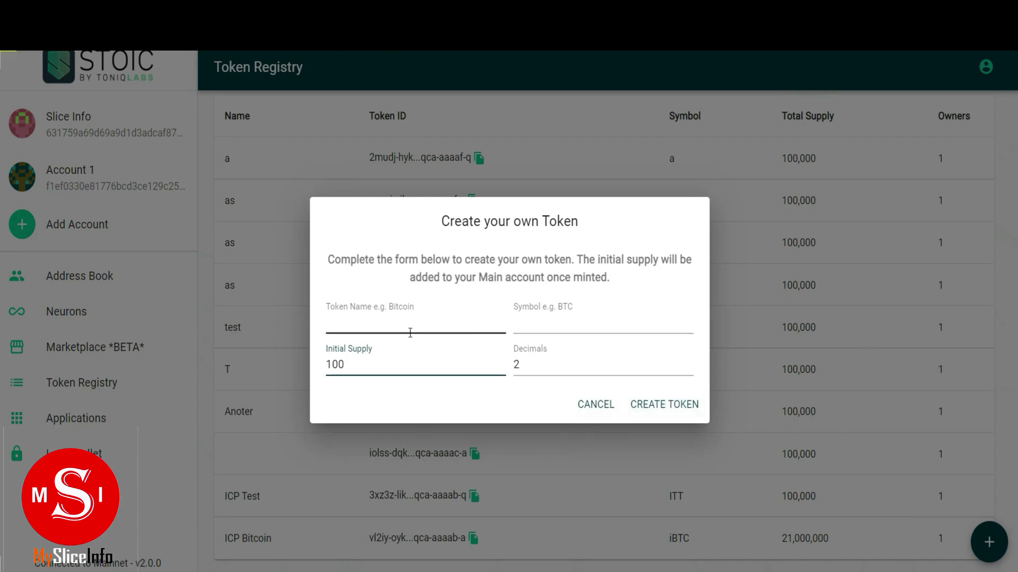
Enter token name 'Slice Info', symbol 'SI' and initial supply 100000, then select Decimals.
left_click(374, 324)
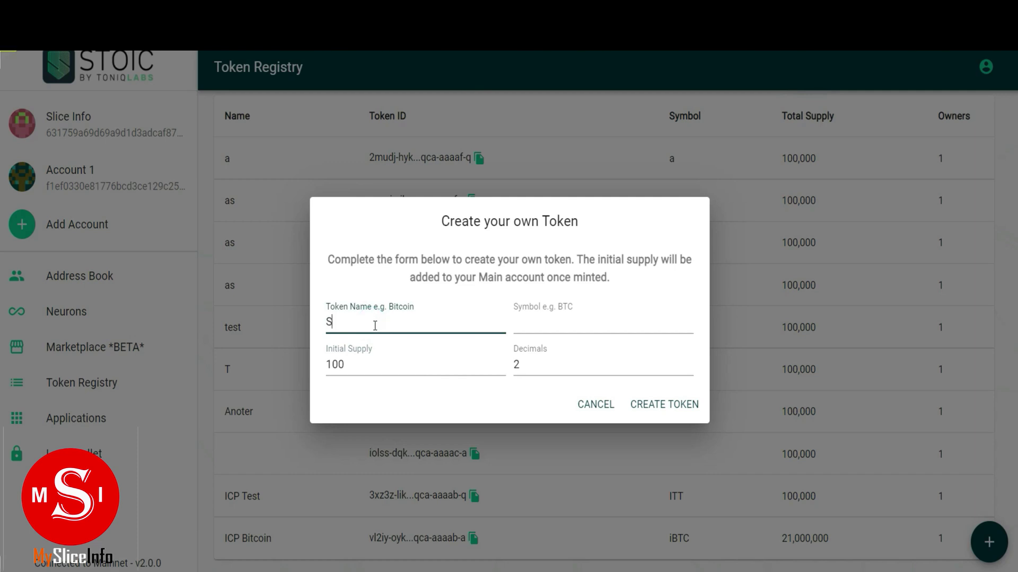
type("Slice")
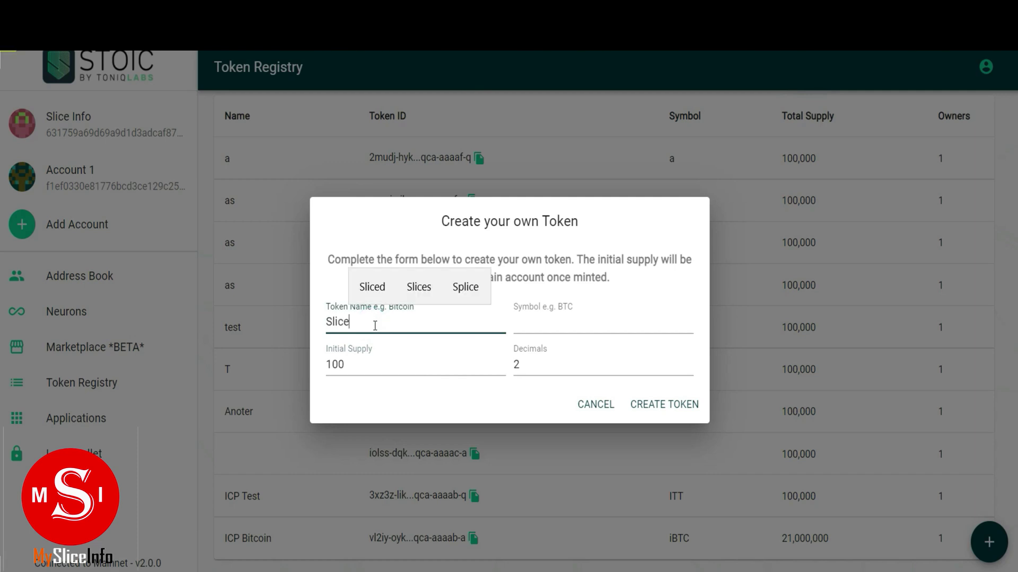
type(" Info")
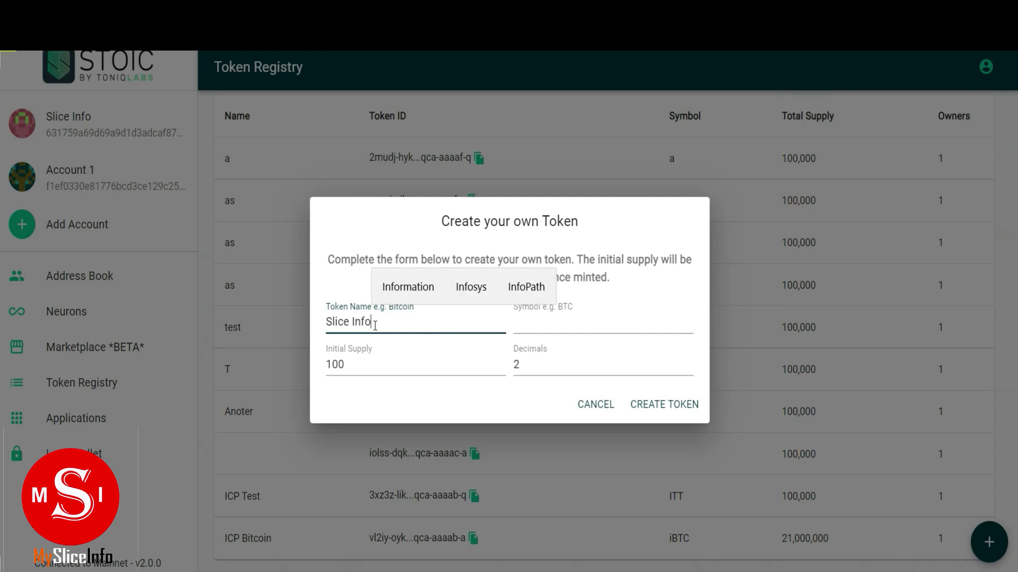
left_click(522, 324)
type("S")
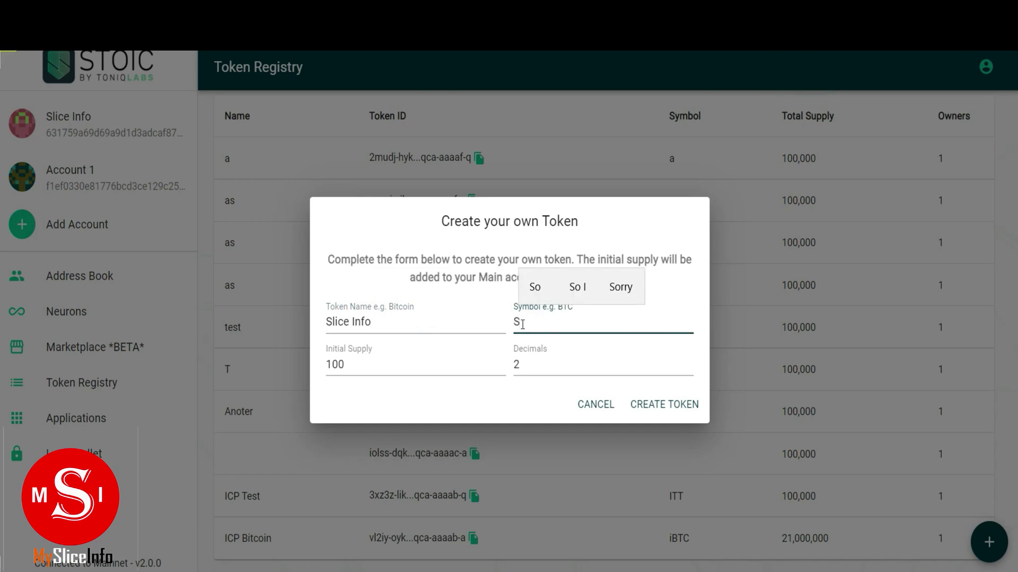
type("I")
left_click(407, 369)
type("1000000")
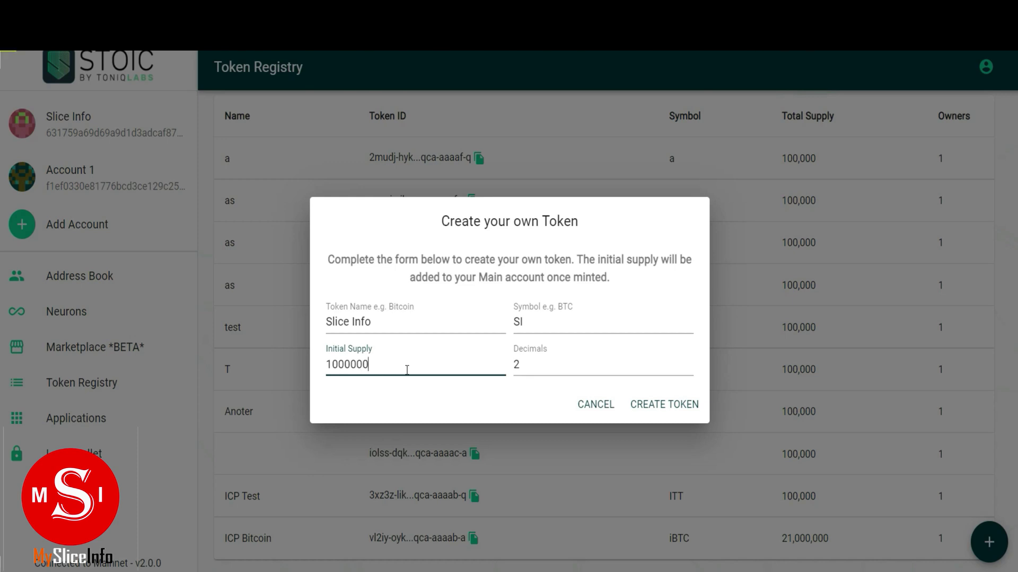
left_click(531, 364)
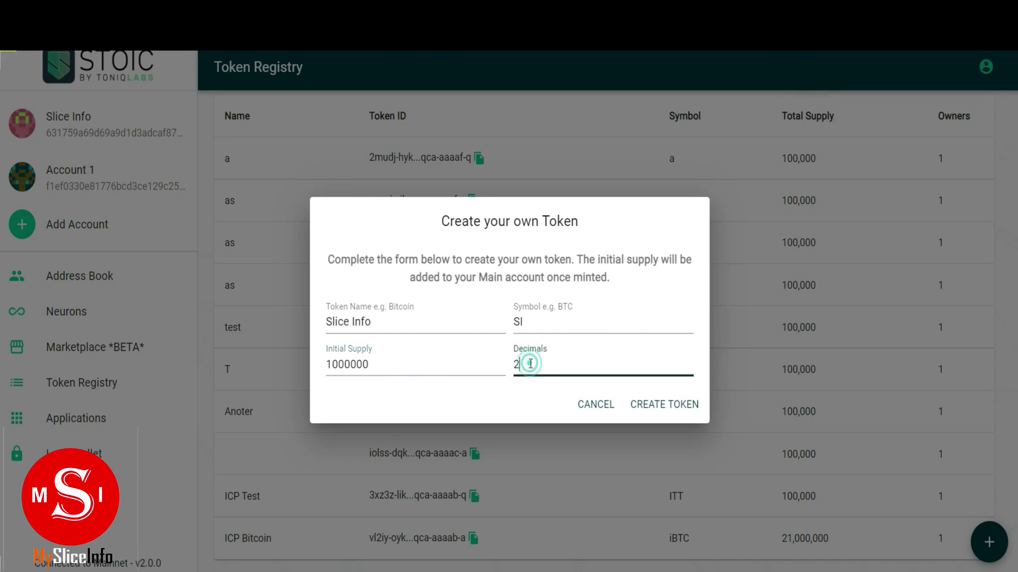
left_click(665, 405)
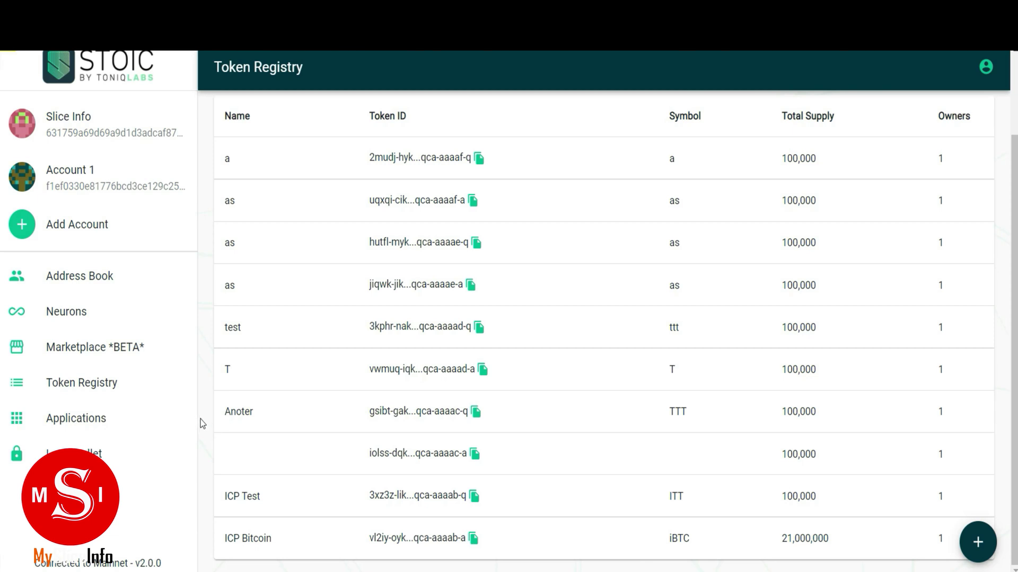
scroll(524, 365, "up", 2)
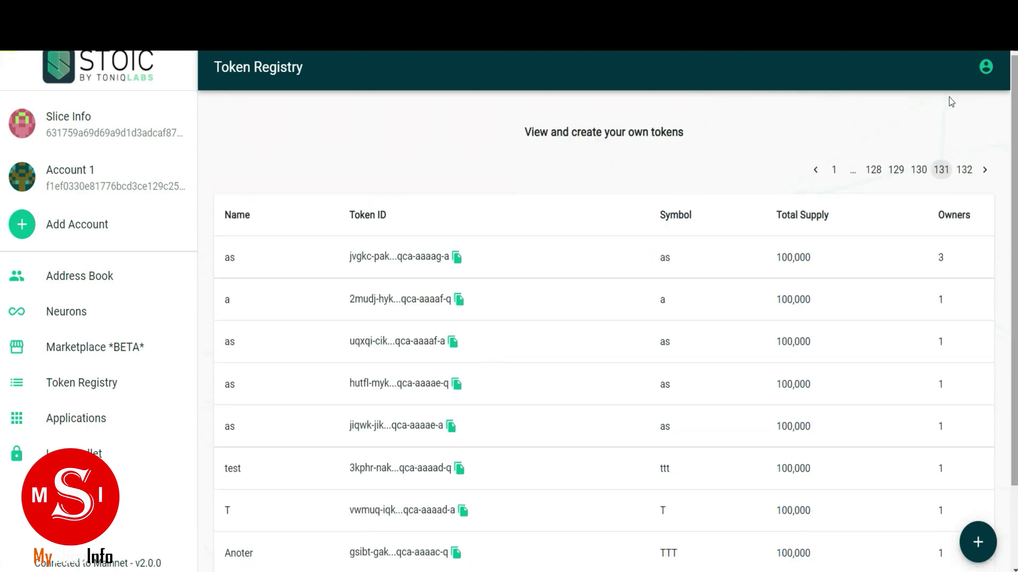
left_click(836, 169)
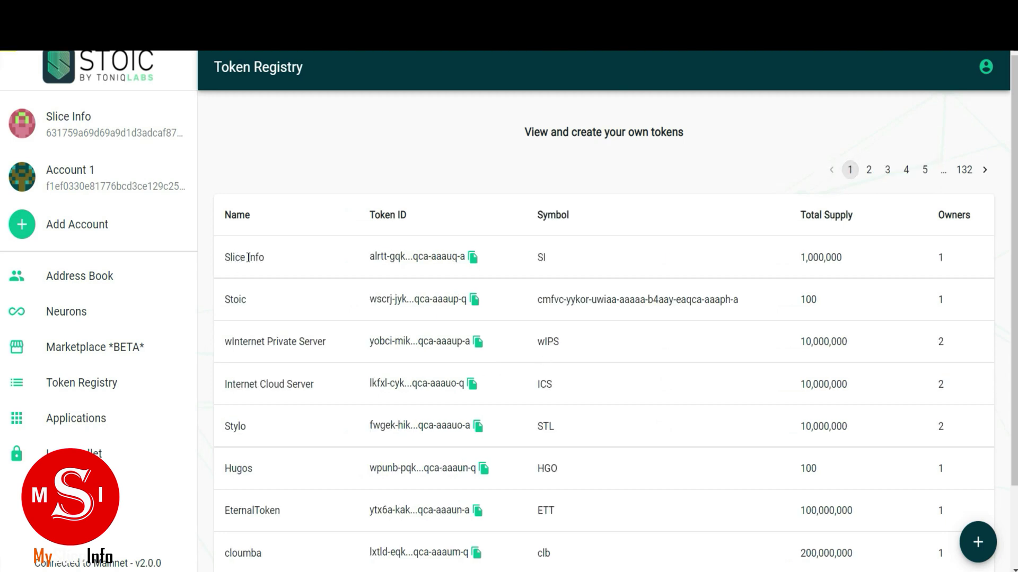
left_click_drag(223, 256, 266, 260)
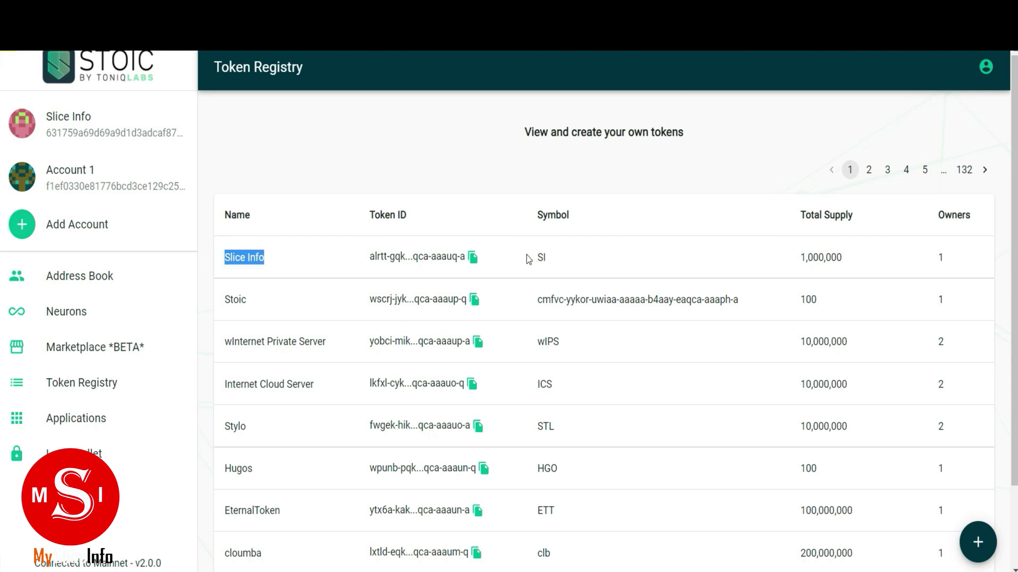
left_click_drag(528, 257, 544, 260)
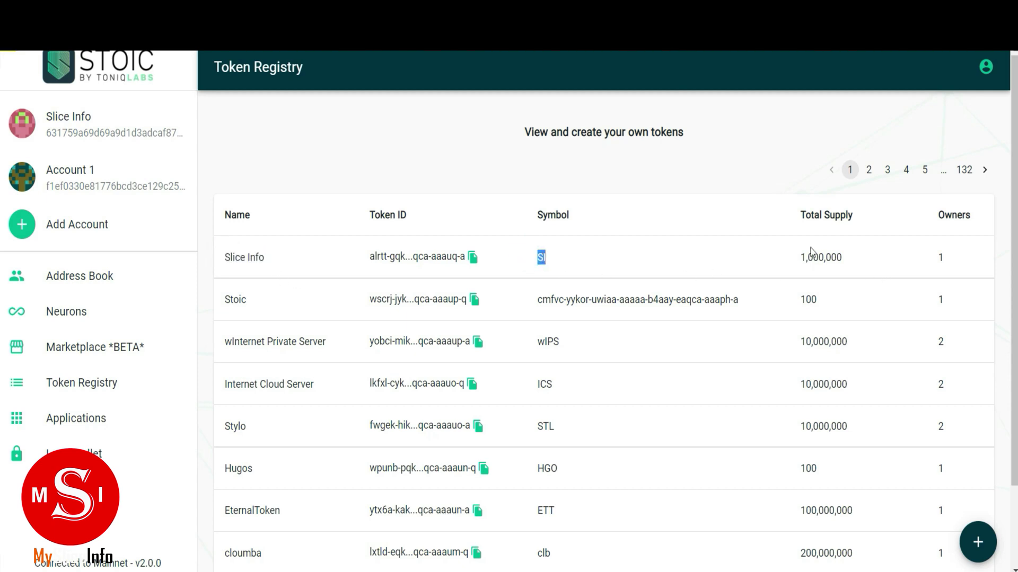
left_click_drag(794, 260, 865, 266)
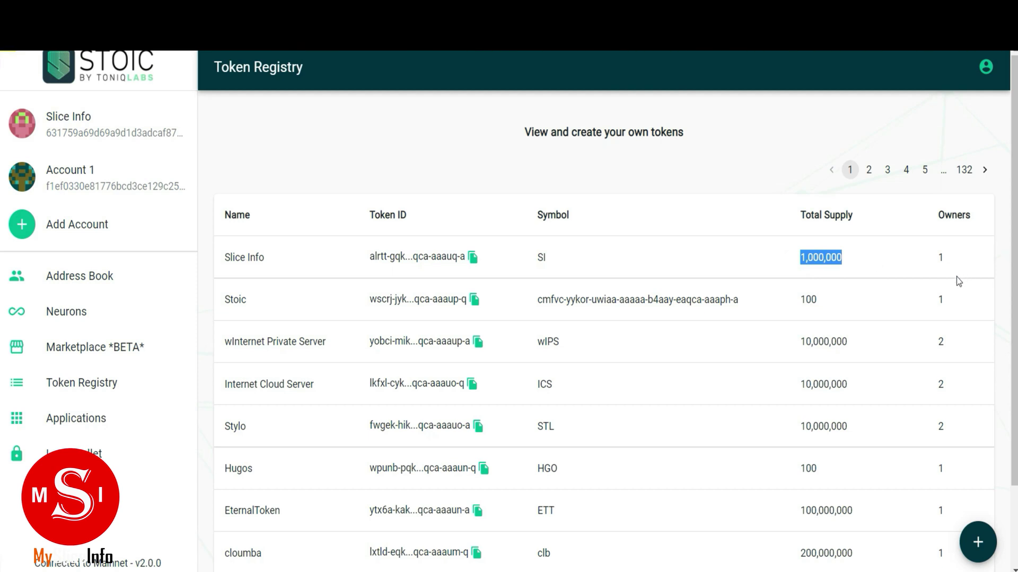
left_click(943, 261)
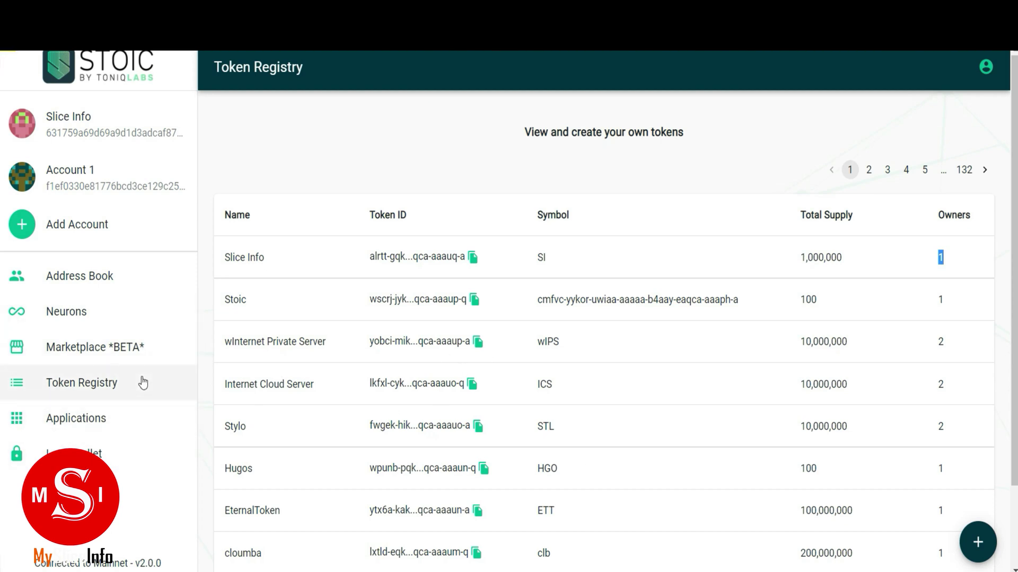
Open Marketplace *BETA*, listing NFTs by ascending price from 5.30 ICP.
left_click(101, 351)
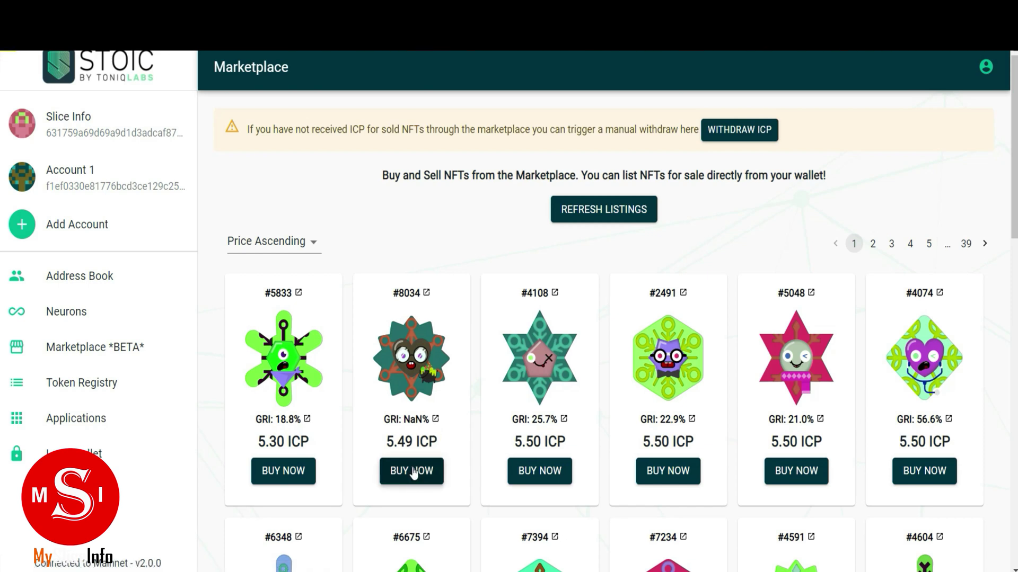
scroll(687, 403, "down", 8)
scroll(669, 440, "down", 9)
scroll(668, 434, "up", 10)
scroll(666, 431, "up", 8)
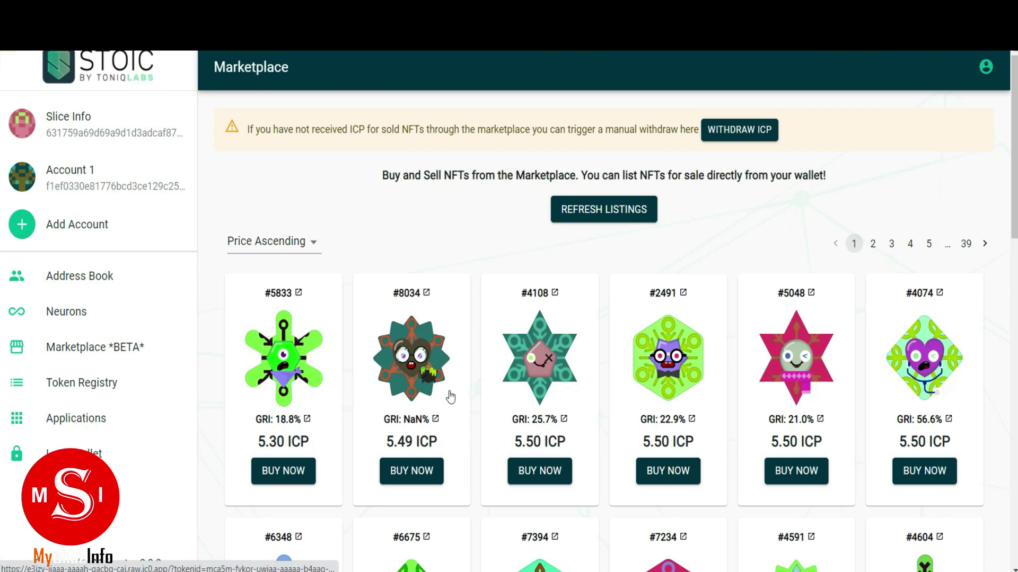
scroll(438, 431, "down", 4)
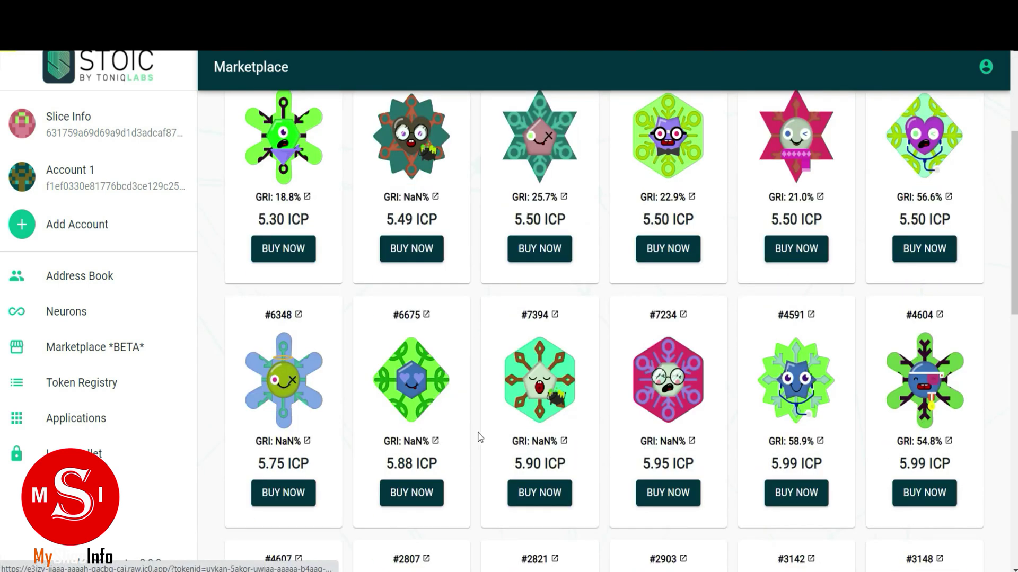
scroll(418, 457, "up", 4)
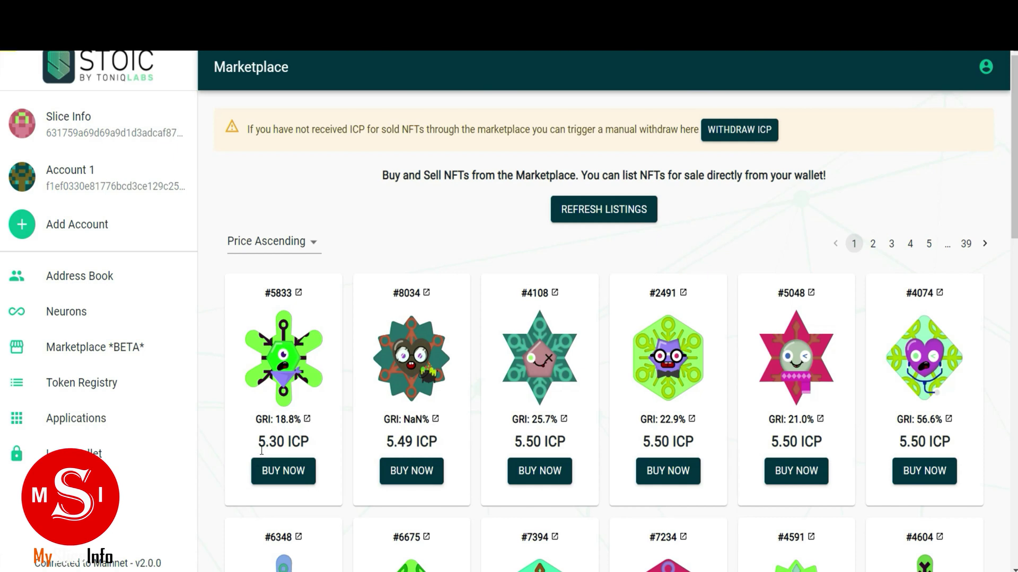
left_click_drag(259, 442, 313, 444)
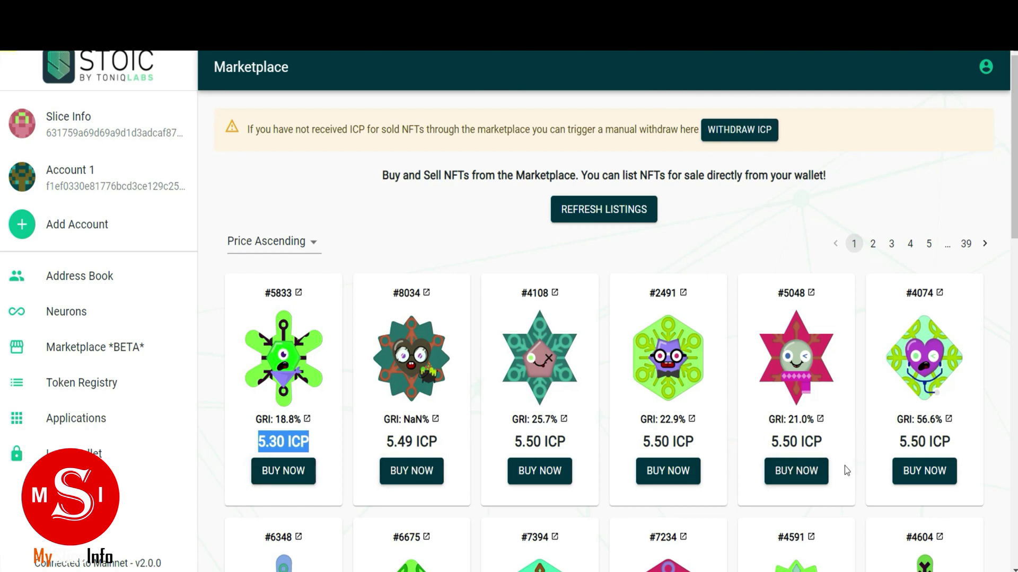
scroll(522, 472, "down", 4)
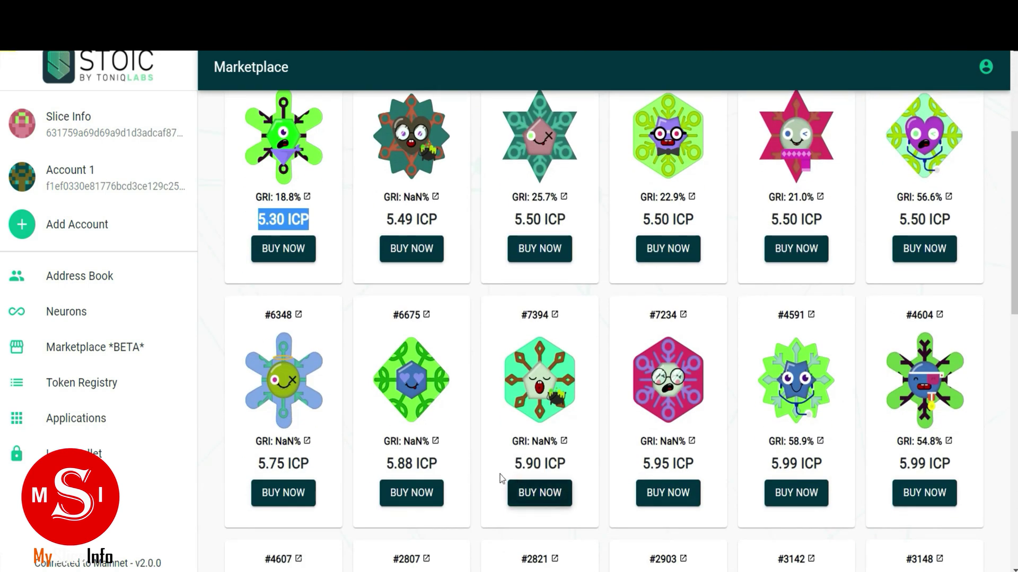
scroll(498, 474, "down", 4)
scroll(499, 474, "down", 3)
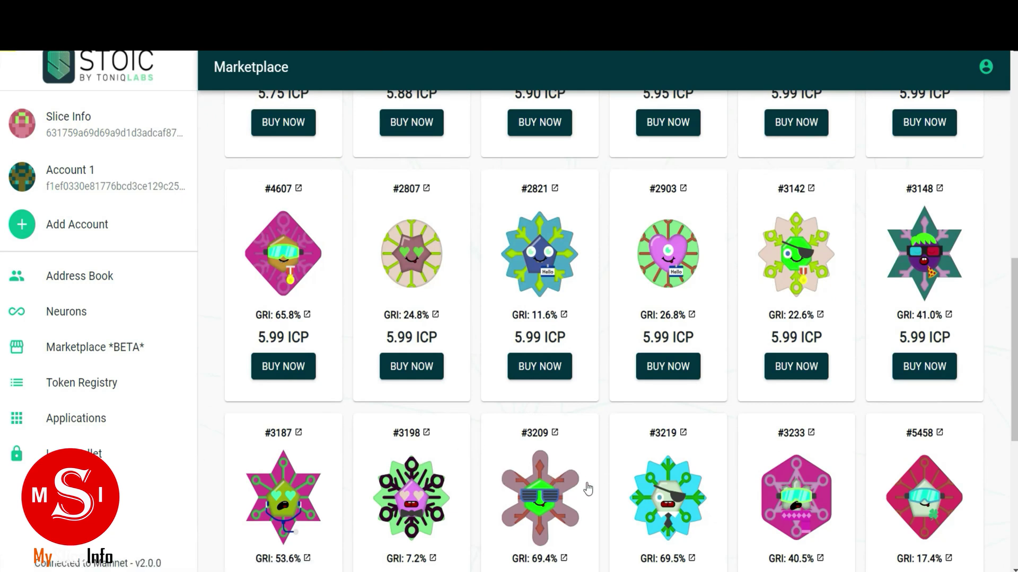
scroll(575, 473, "down", 4)
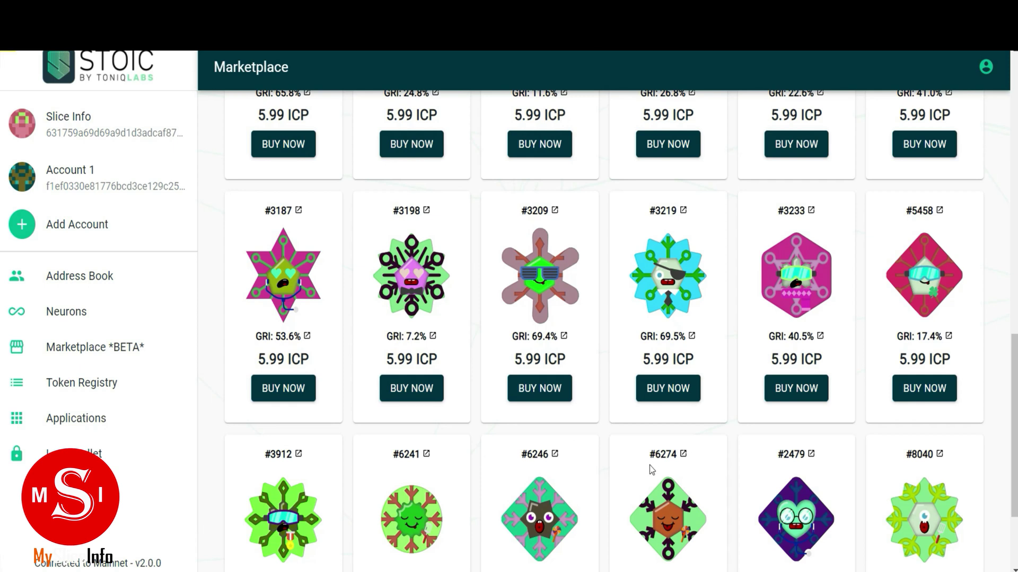
scroll(638, 472, "down", 3)
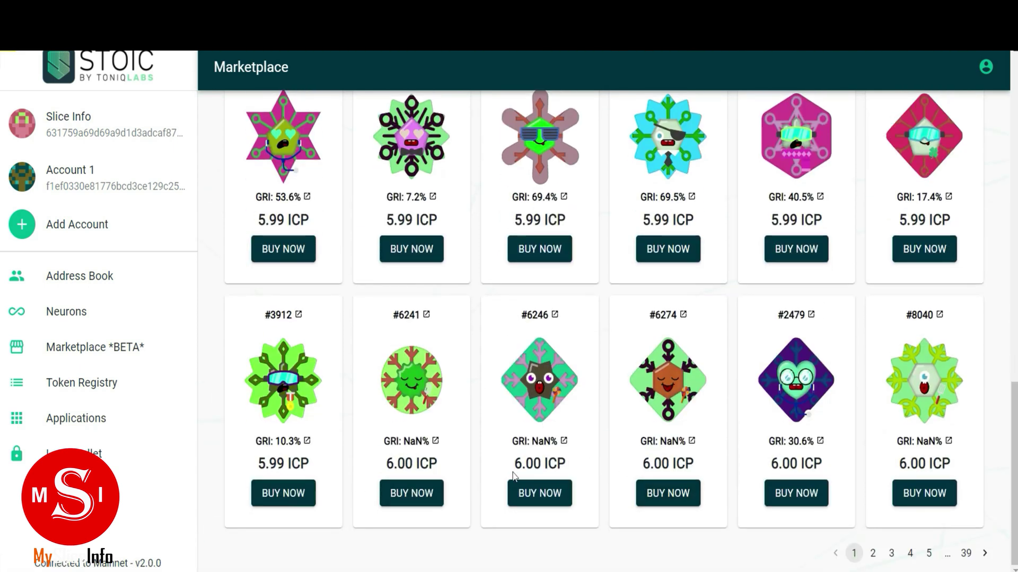
Go to Marketplace page 4 and scroll through the NFTs priced 8.30 to 8.40 ICP.
left_click(910, 553)
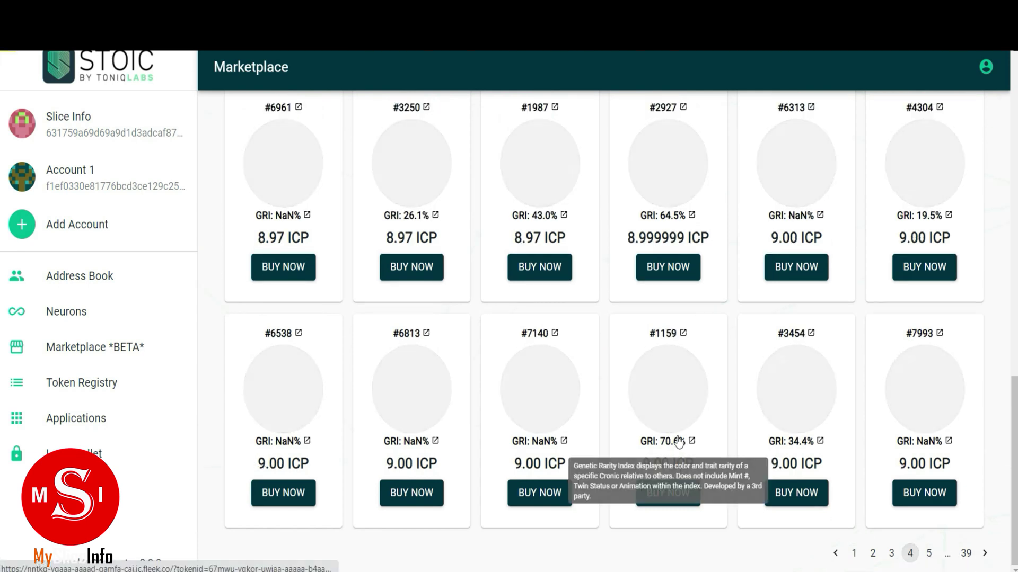
scroll(498, 403, "up", 10)
scroll(476, 375, "up", 5)
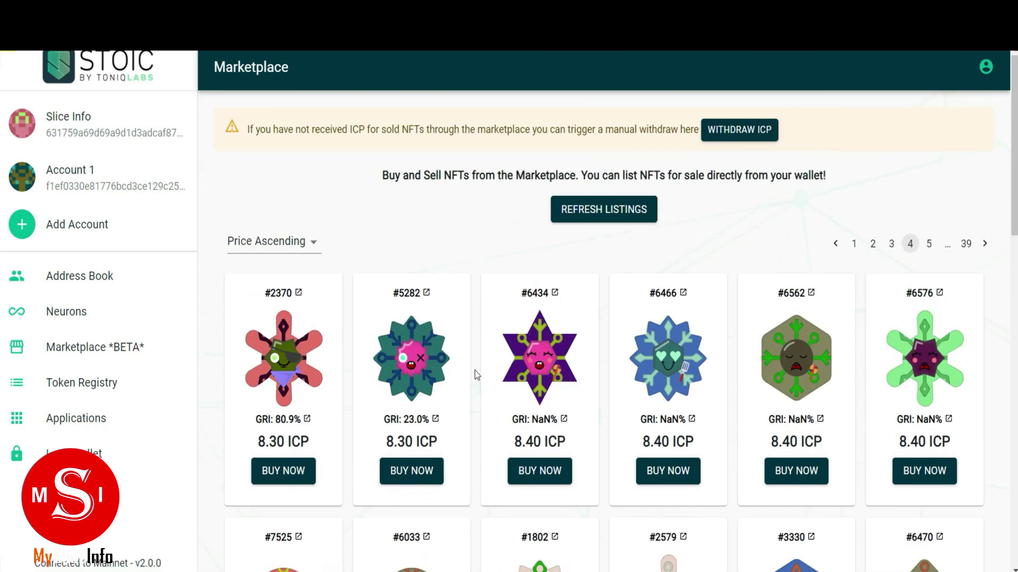
scroll(452, 415, "down", 15)
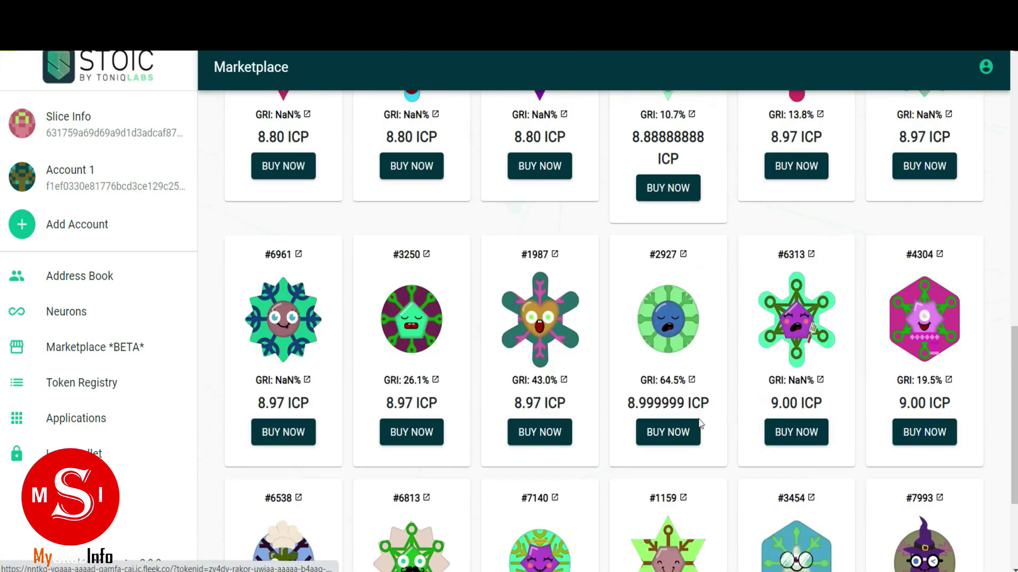
scroll(530, 387, "up", 8)
scroll(403, 350, "up", 10)
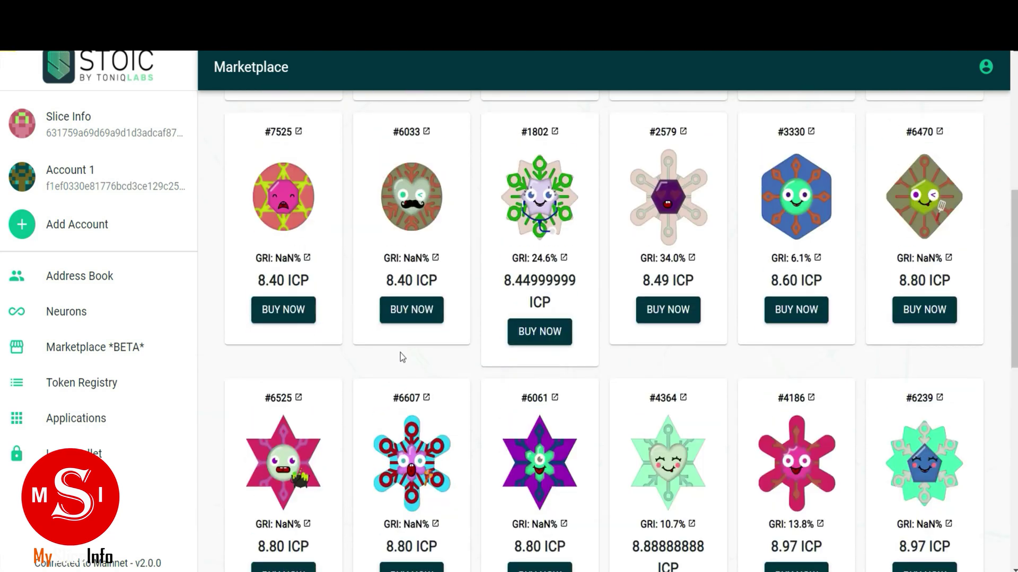
scroll(419, 374, "up", 1)
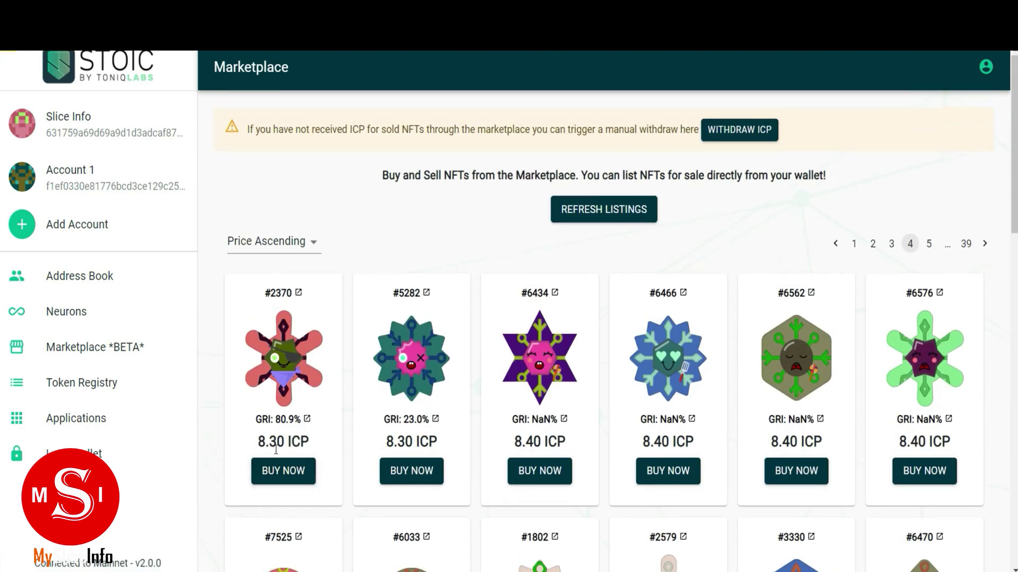
scroll(472, 464, "down", 7)
scroll(477, 381, "down", 6)
scroll(509, 387, "down", 6)
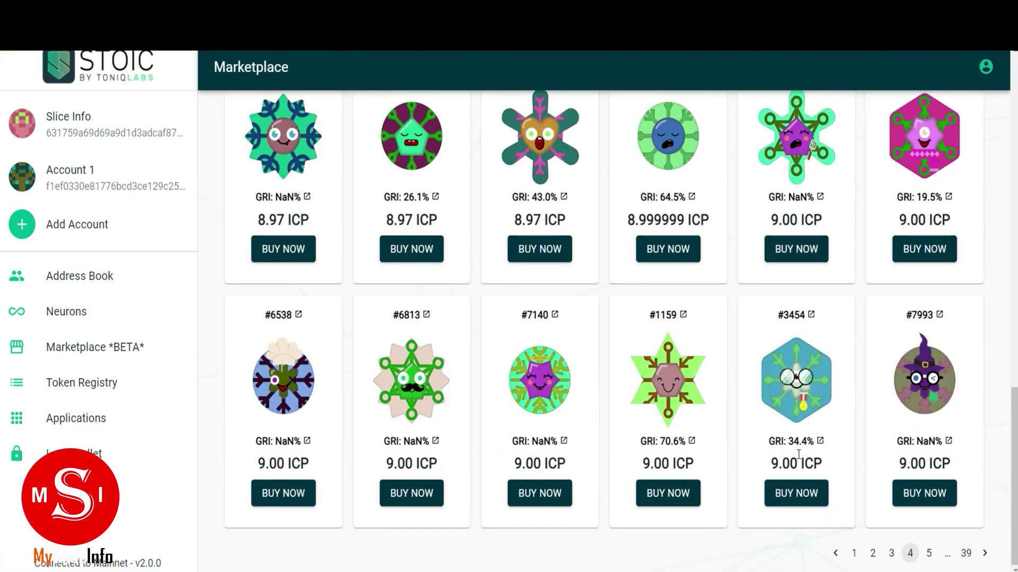
scroll(770, 457, "up", 18)
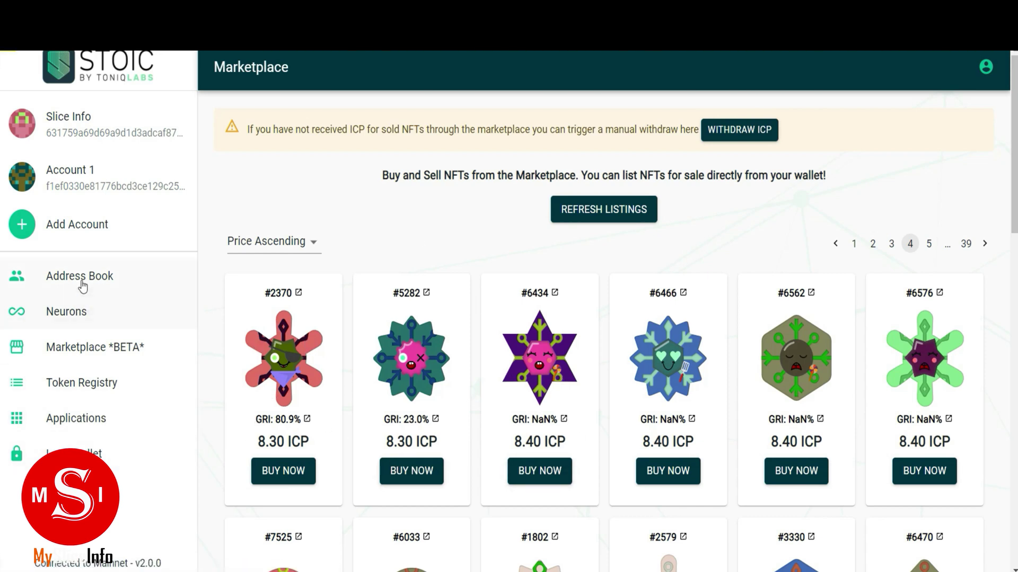
Check the Slice Info account's NFT holdings (0) twice, returning to Marketplace page 1 each time.
left_click(97, 131)
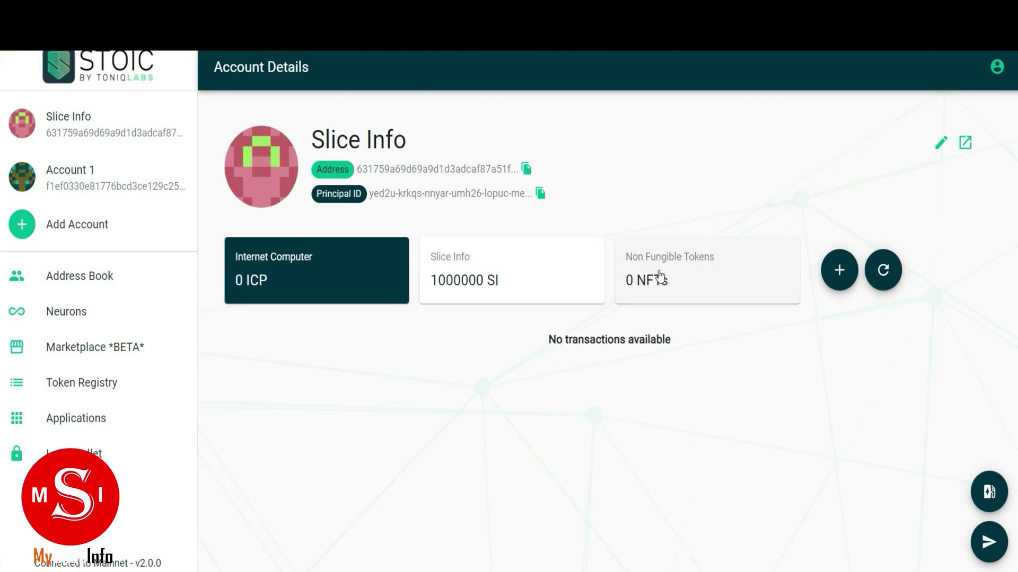
left_click(659, 276)
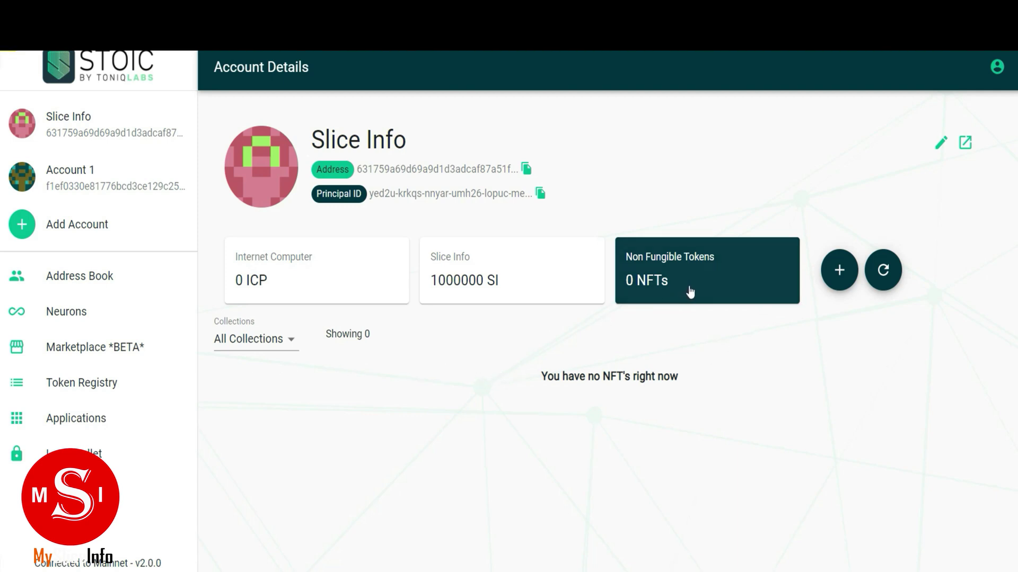
left_click(87, 348)
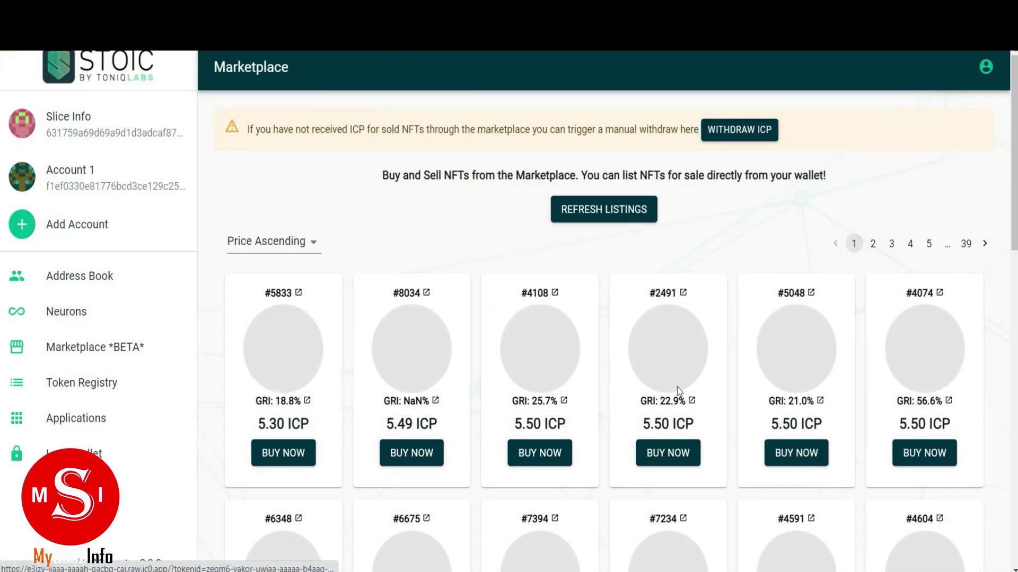
left_click(71, 139)
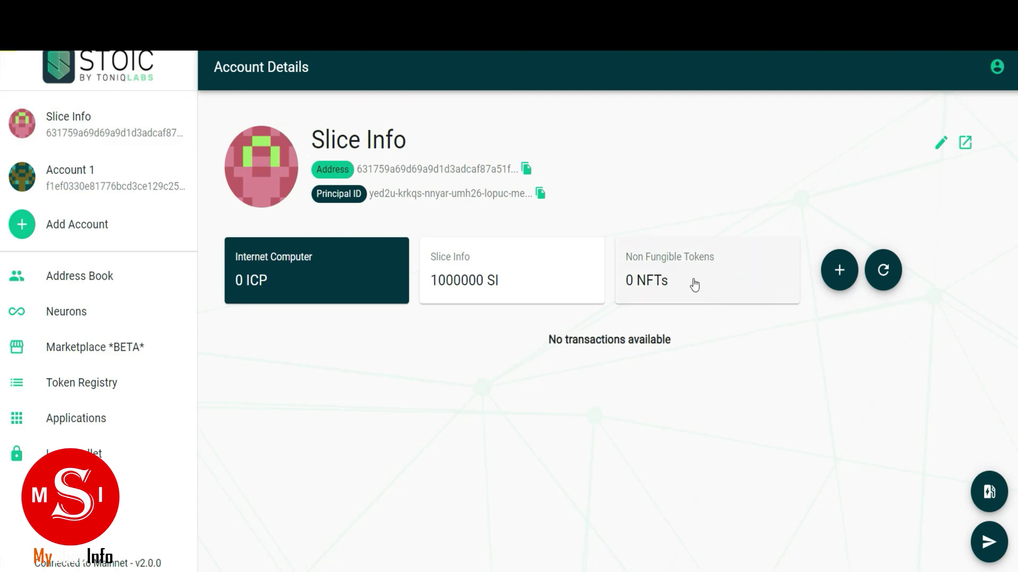
left_click(720, 294)
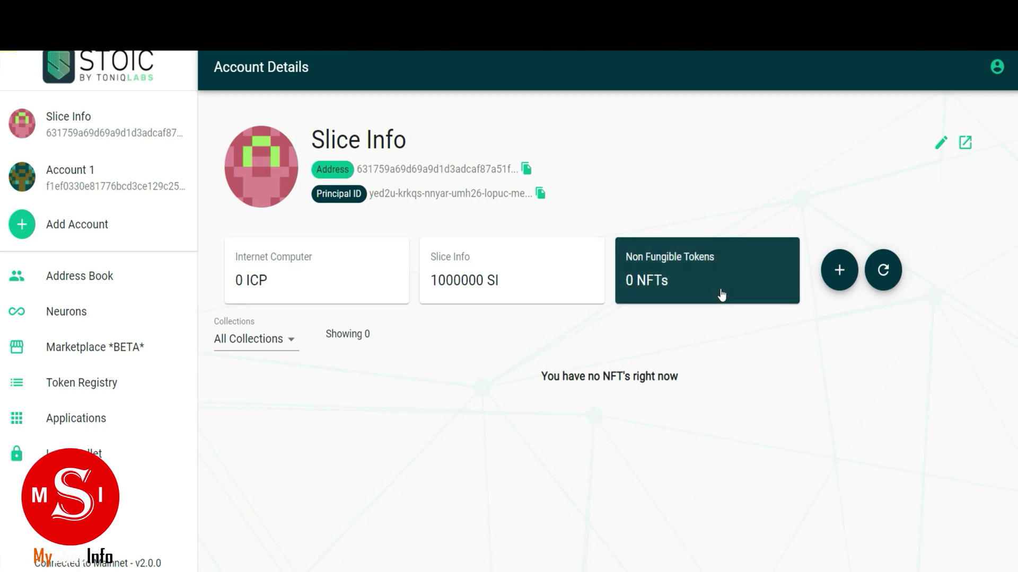
left_click(77, 360)
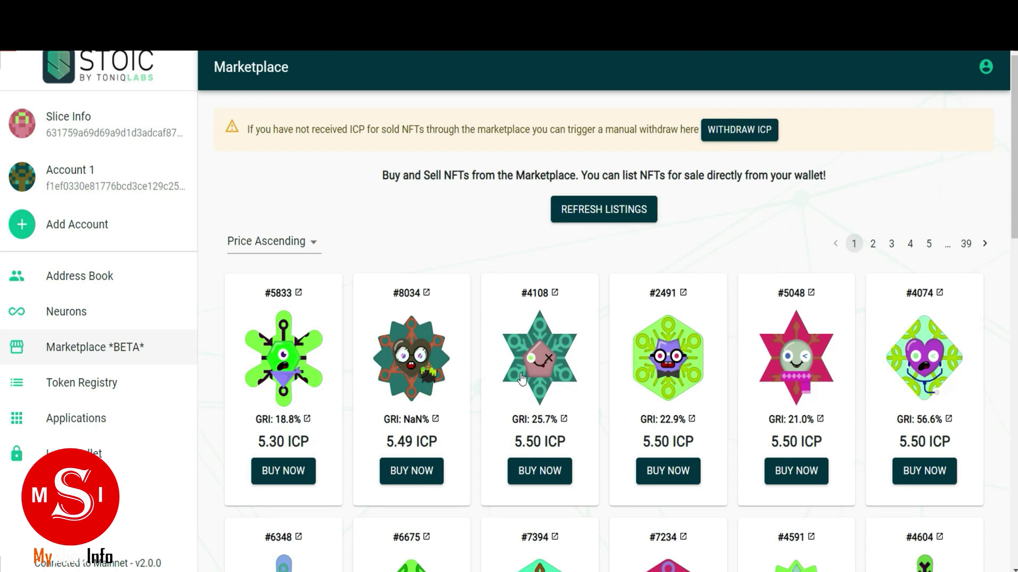
Return to the Slice Info account to view its 1000000 SI balance and empty transaction list.
left_click(93, 127)
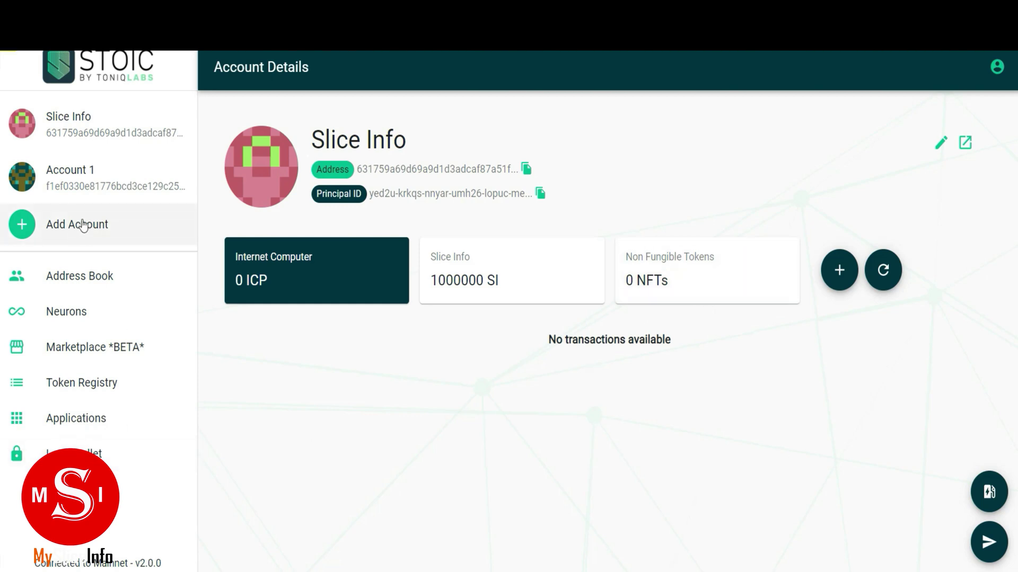
Go to the Neurons page, which reports no neurons available.
left_click(65, 316)
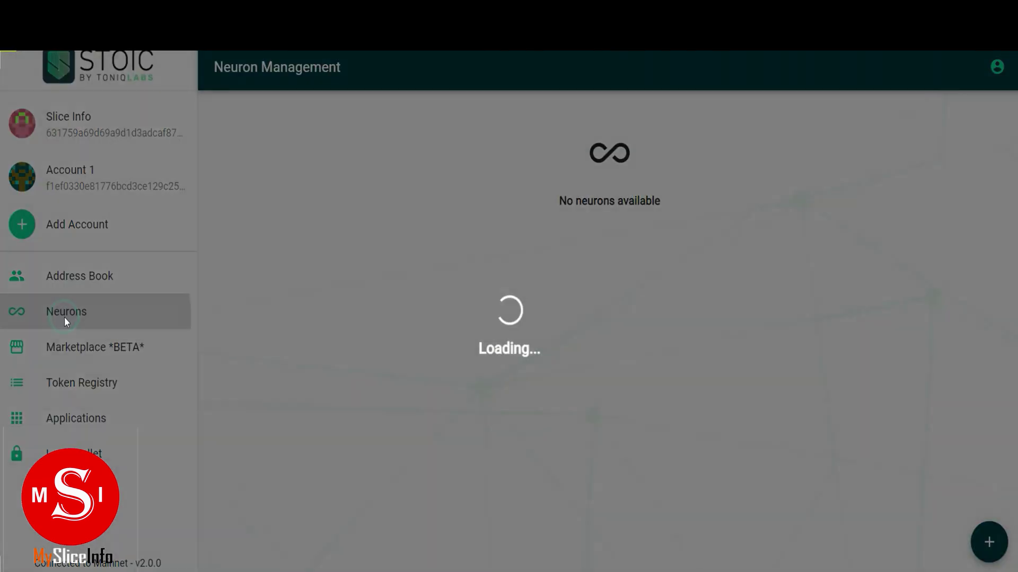